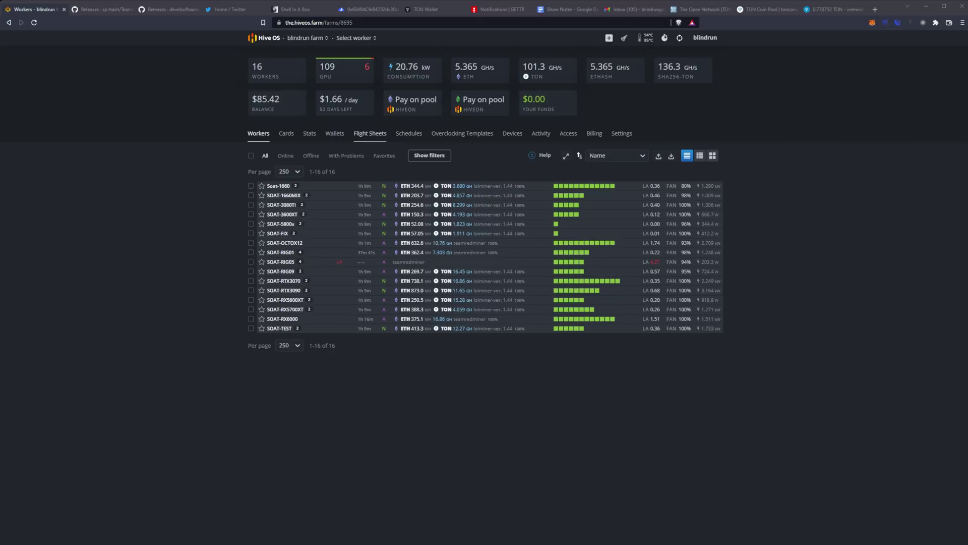
Step: Edit the ETH TON DUAL flight sheet from Flight Sheets, keeping TeamRedMiner as its miner
click(369, 135)
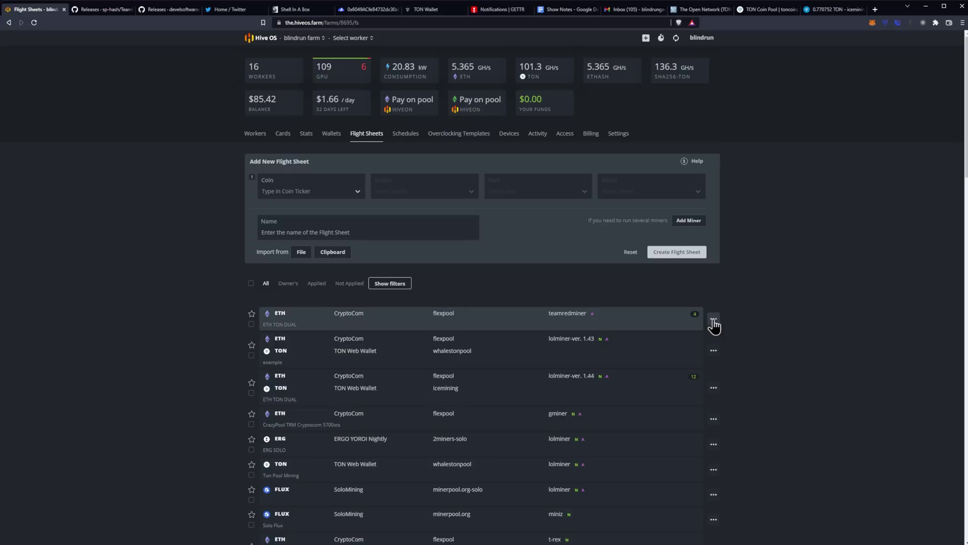
click(714, 323)
click(677, 334)
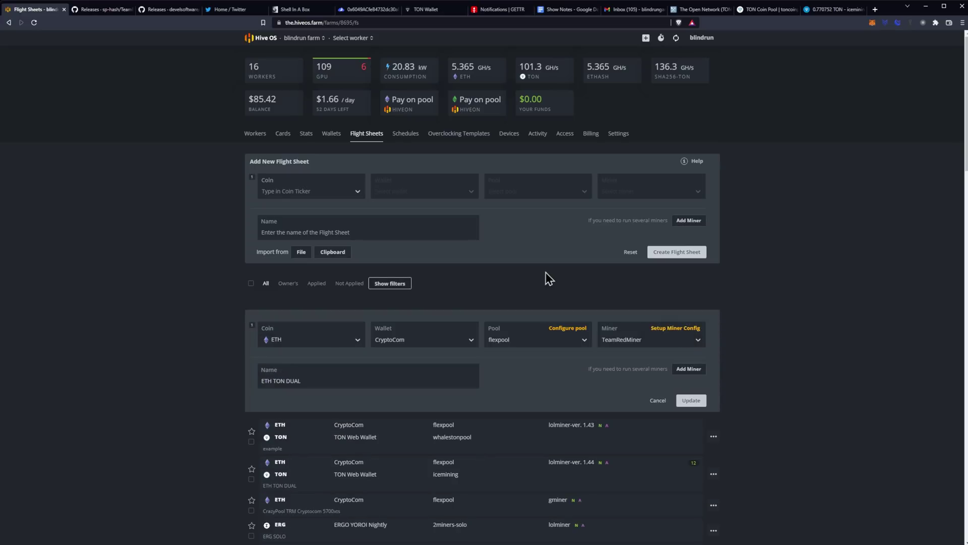
scroll(528, 282, down, 3)
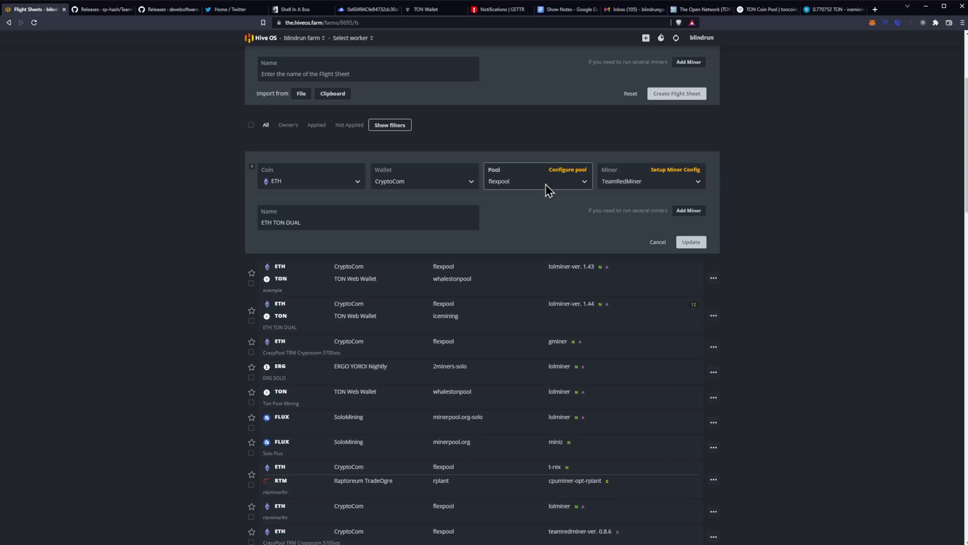
click(617, 182)
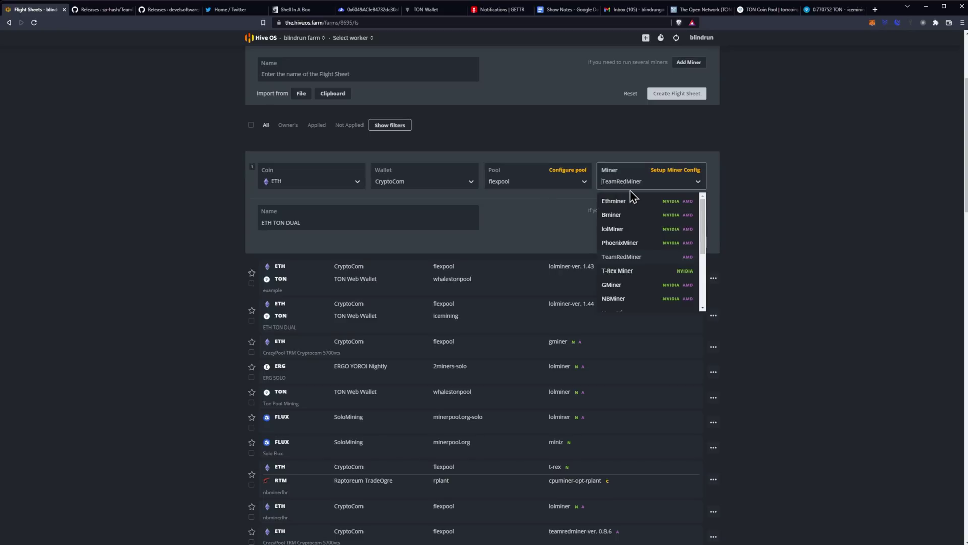
click(633, 255)
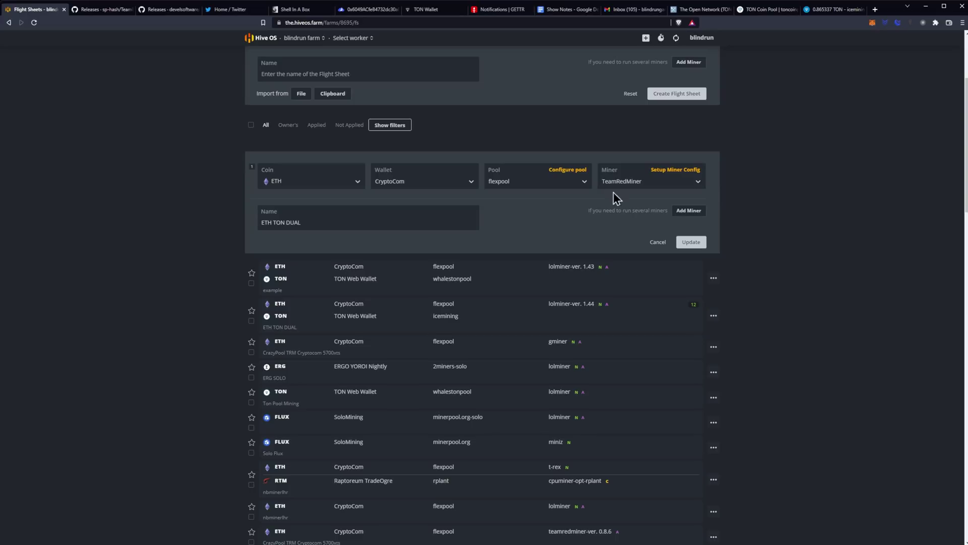
click(667, 176)
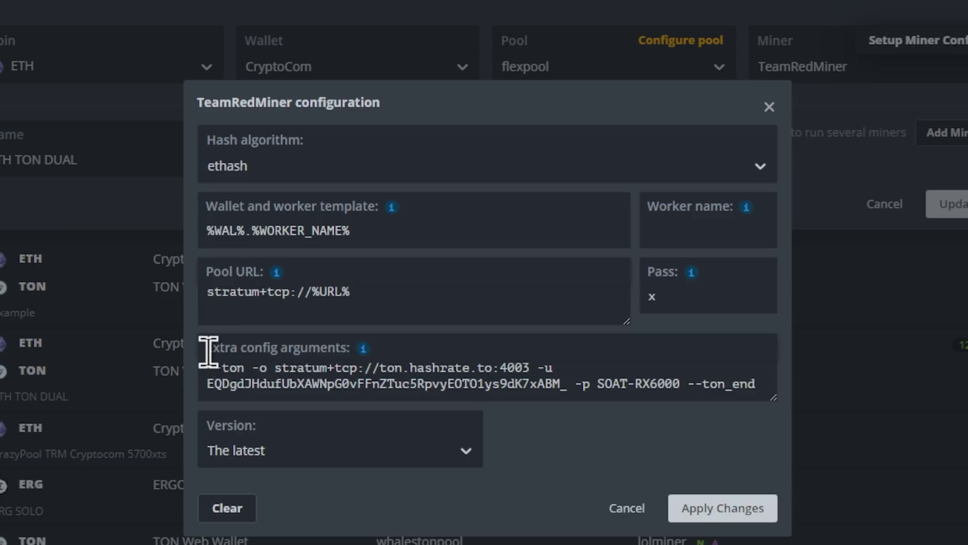
drag(208, 352, 367, 350)
click(426, 348)
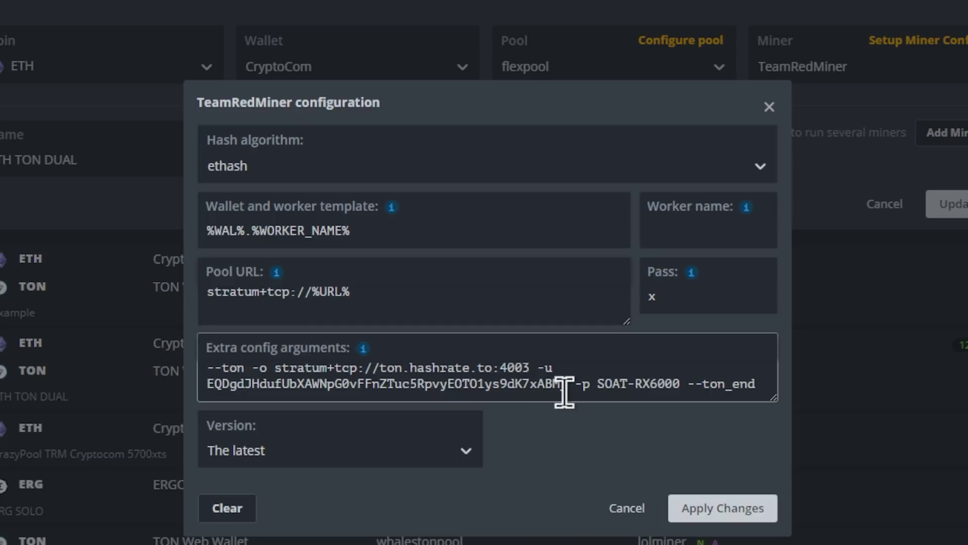
drag(568, 385, 217, 388)
click(425, 387)
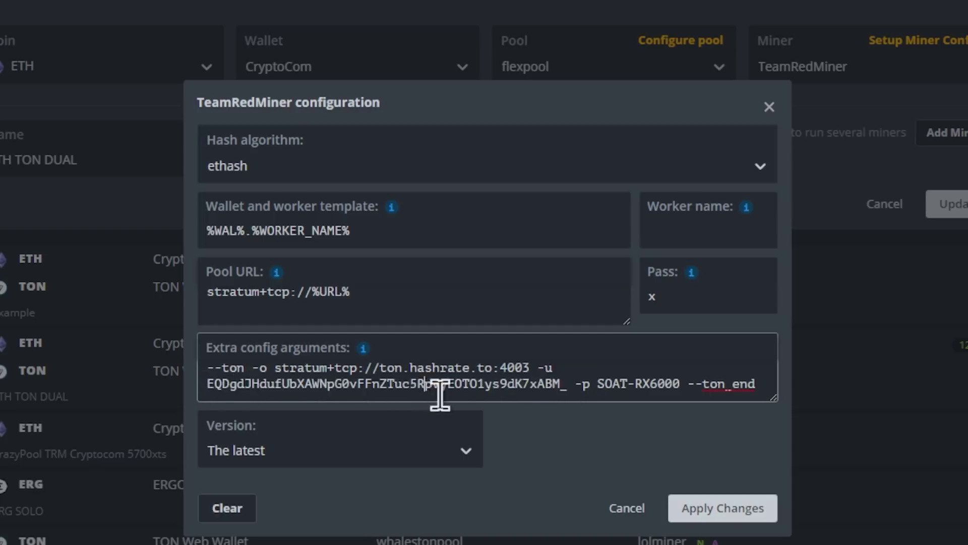
Step: Highlight the SOAT-RX6000 worker name in the extra arguments, then deselect it
drag(676, 384, 605, 385)
click(637, 412)
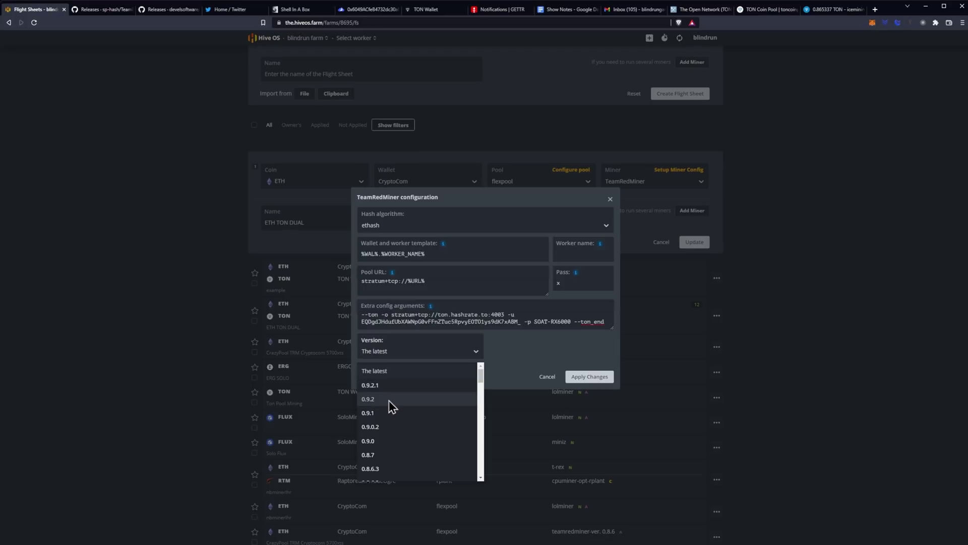
Step: Cancel the TeamRedMiner configuration with The latest version kept and scroll back up
click(523, 358)
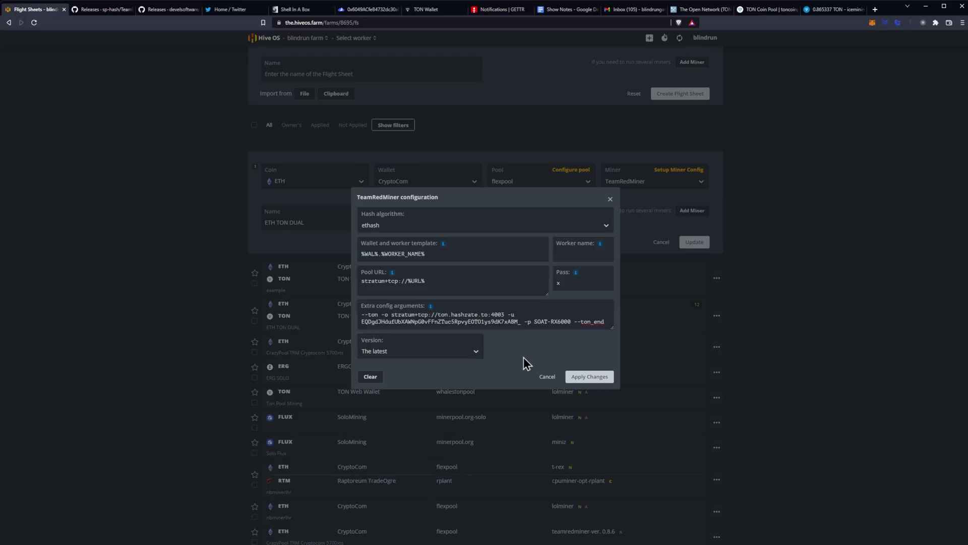
click(548, 378)
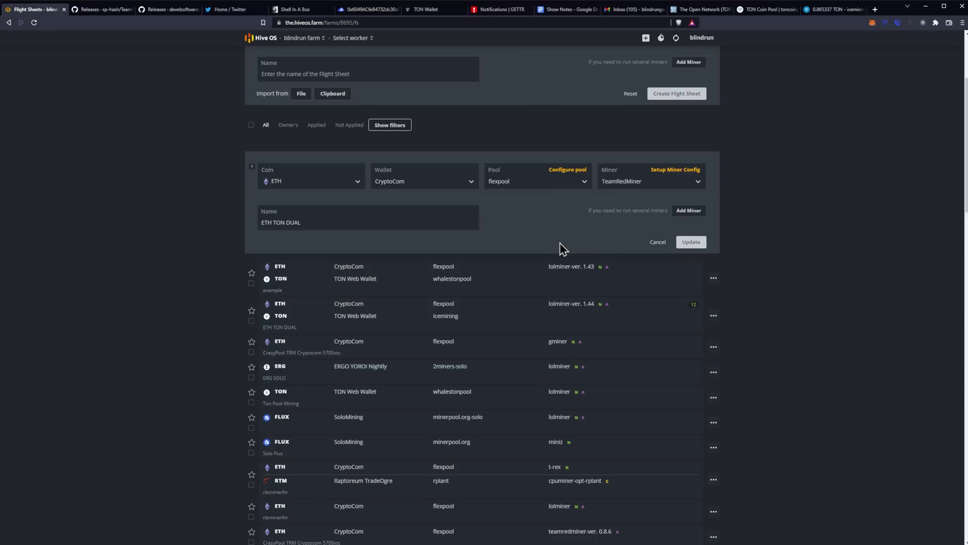
scroll(561, 241, up, 2)
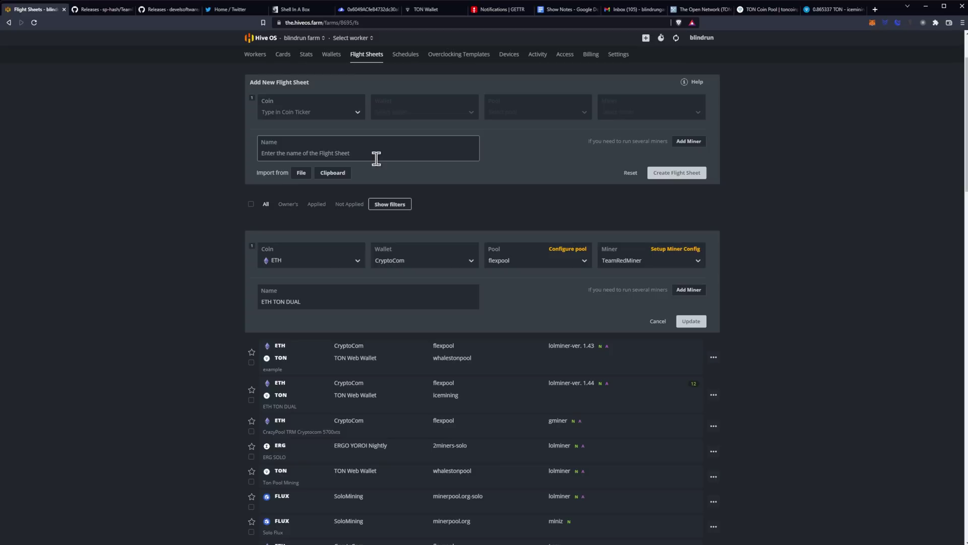
Step: Go through the farms overview and farm's workers list to SOAT-RIG09's details
click(260, 41)
click(364, 222)
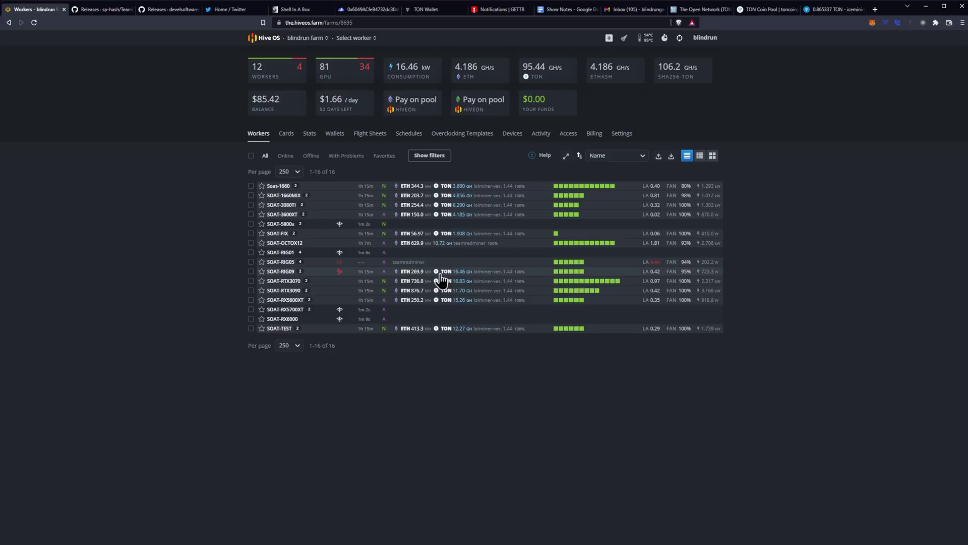
click(281, 272)
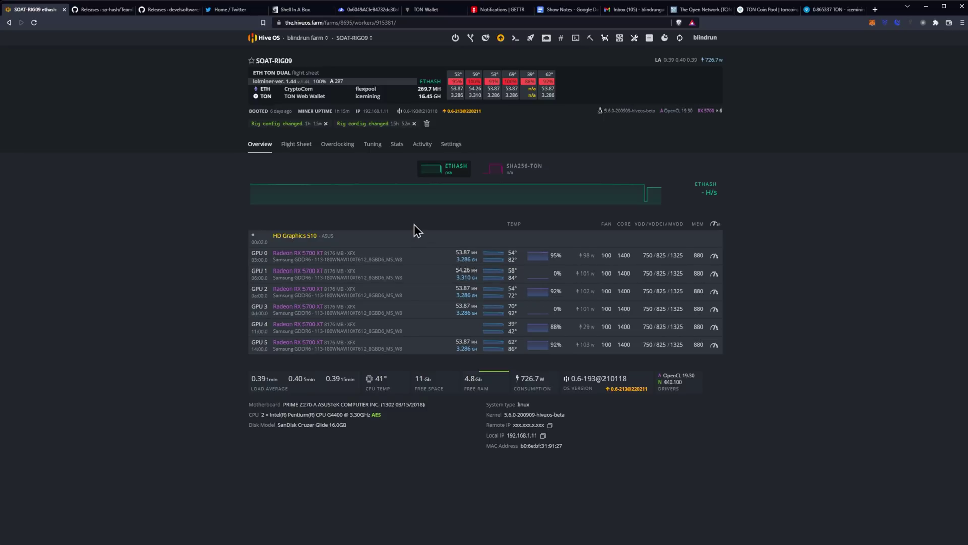
Step: On SOAT-RIG09's Flight Sheet tab, apply the teamredminer ETH TON DUAL sheet and show remote access options
click(296, 145)
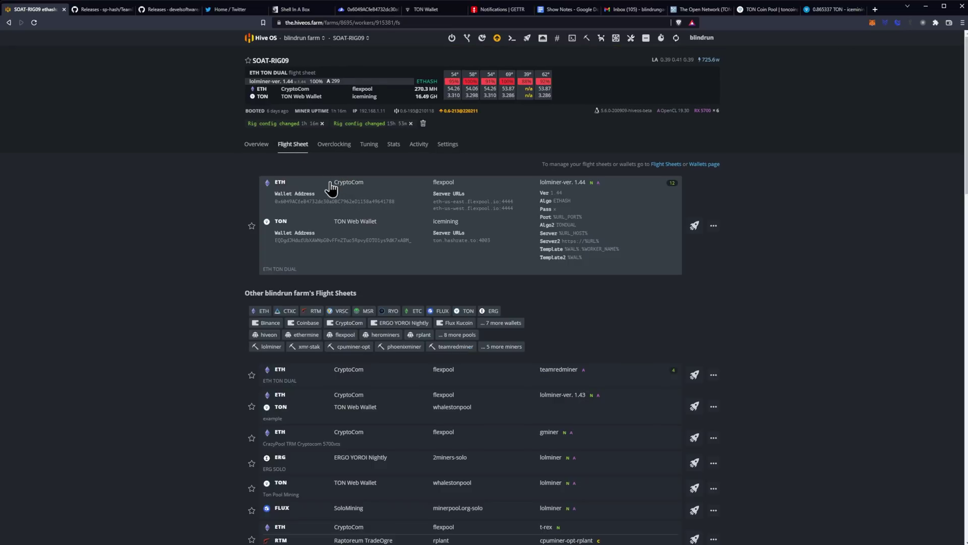
click(694, 374)
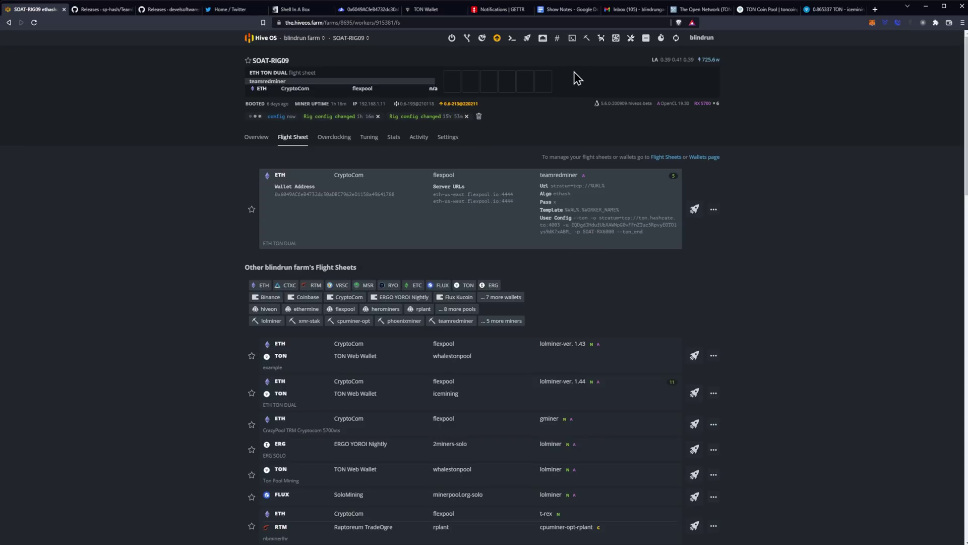
click(572, 38)
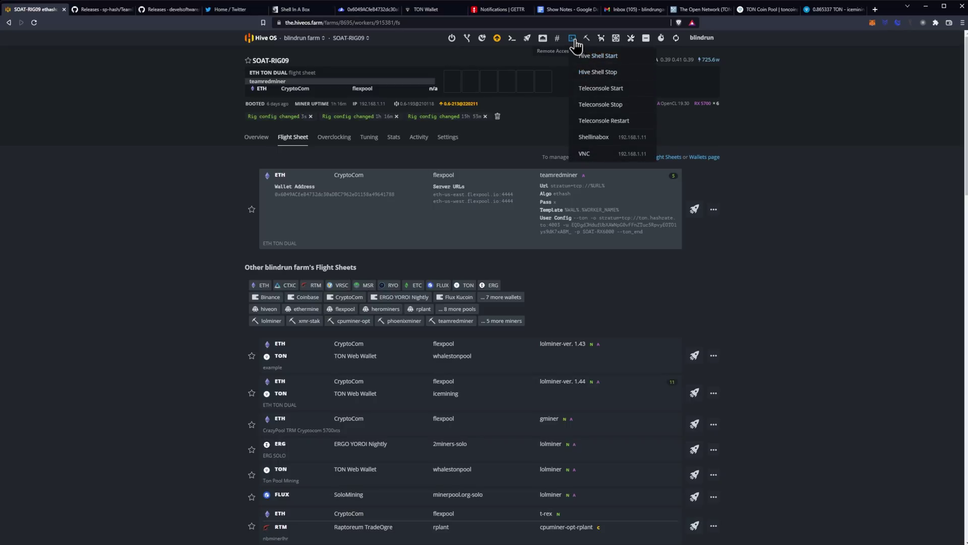
Step: Start a Hive Shell session on SOAT-RIG09 and open its shell window
click(595, 57)
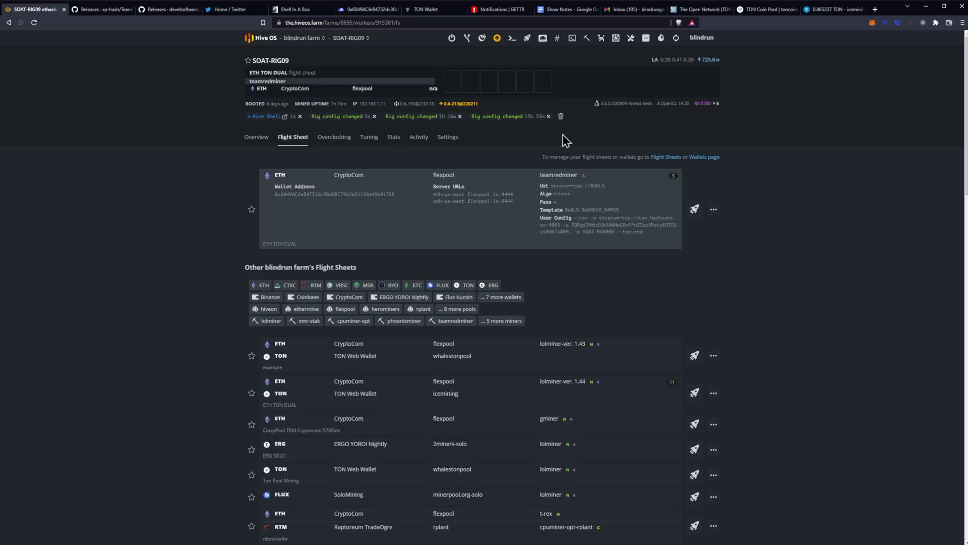
click(268, 117)
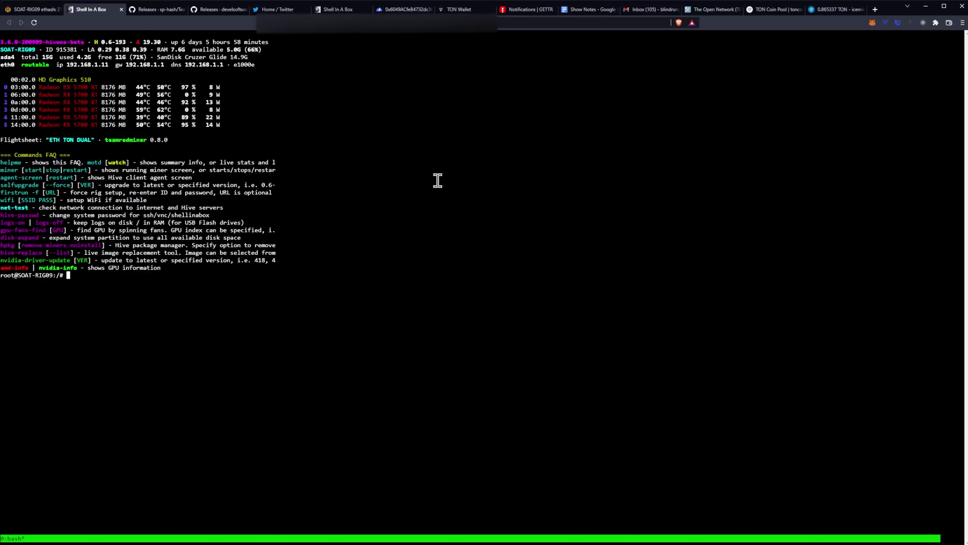
Step: View the running miner's output with 'miner', then detach back to the prompt
text(miner)
key(Return)
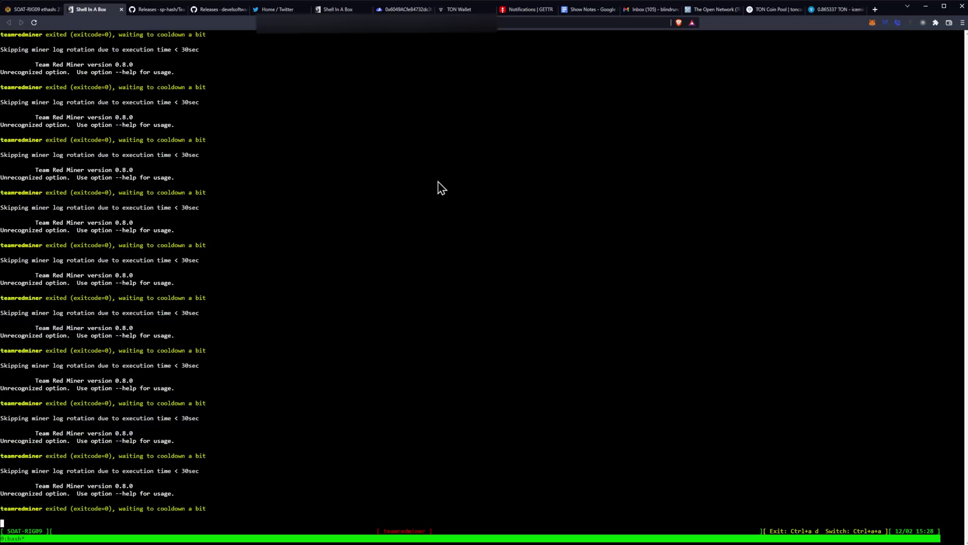
key(ctrl+a)
Step: Run 'miner stop', then 'selfupgrade --force' on the rig
text(d)
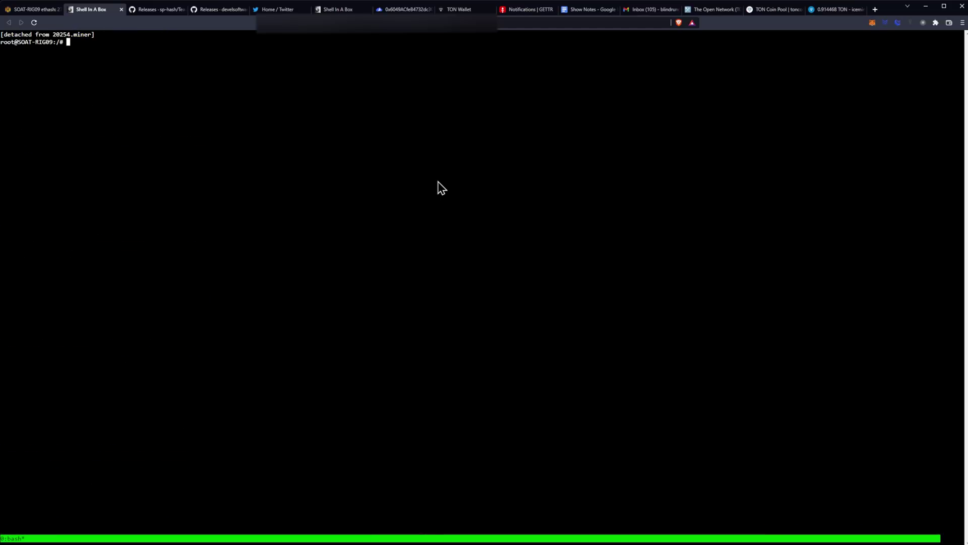
text(miner stop)
key(Return)
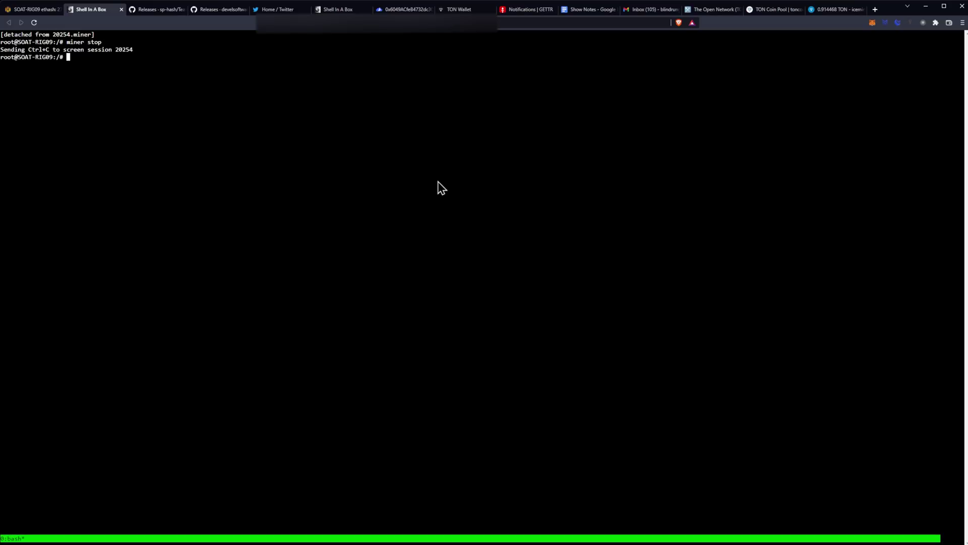
text(selfupgrade --force)
key(Return)
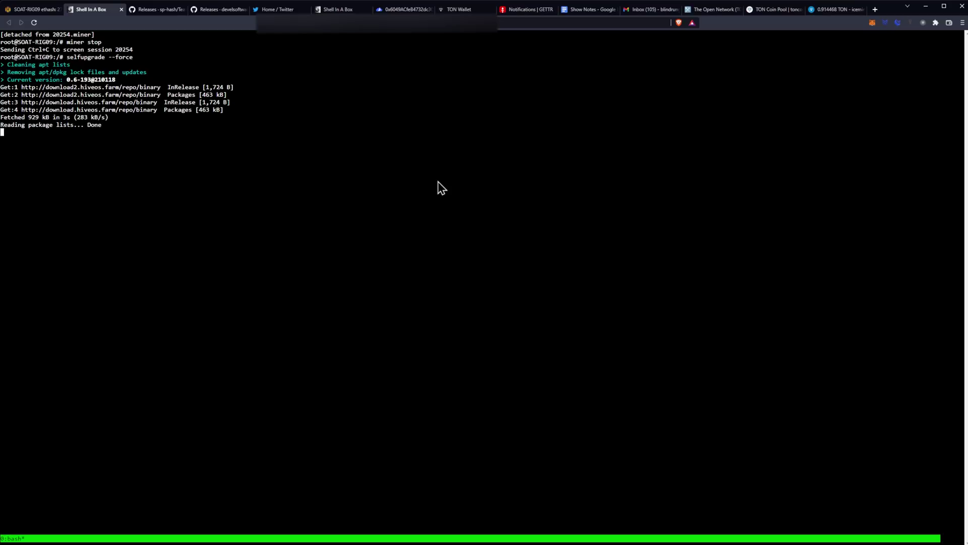
Step: Close the shell window and open the blindrun farm's workers list
click(36, 9)
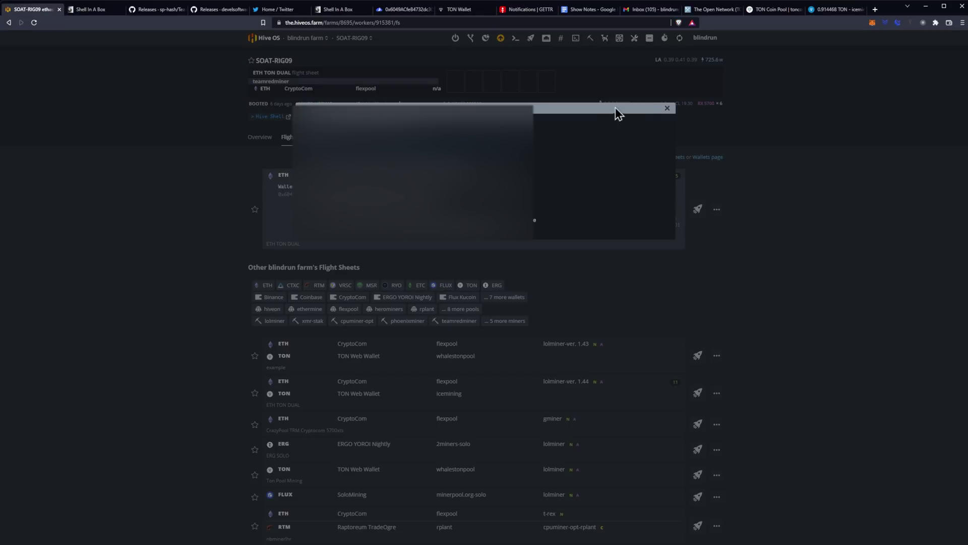
click(665, 108)
click(269, 39)
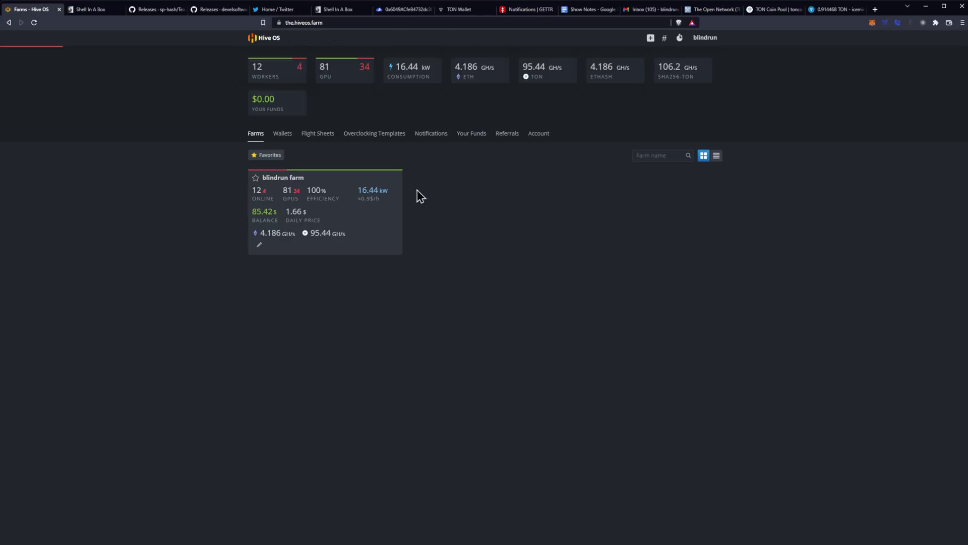
click(365, 220)
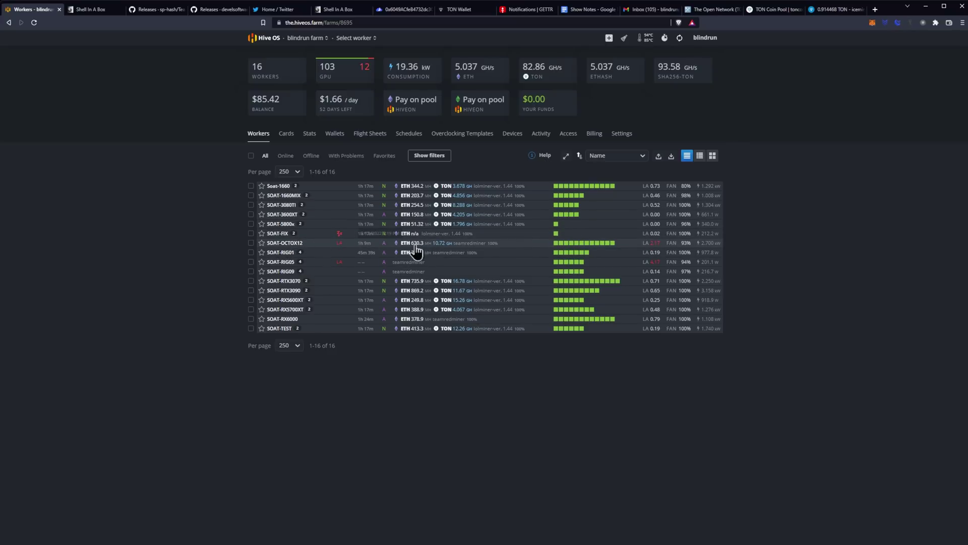
Step: Check SOAT-OCTOX12's flight sheet and overview hashrates, then return to the workers list
click(285, 244)
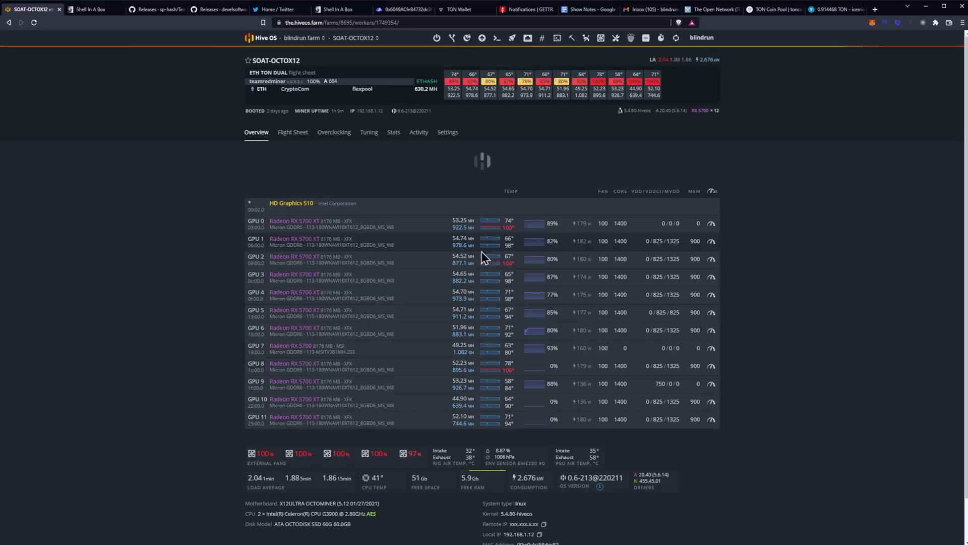
click(281, 132)
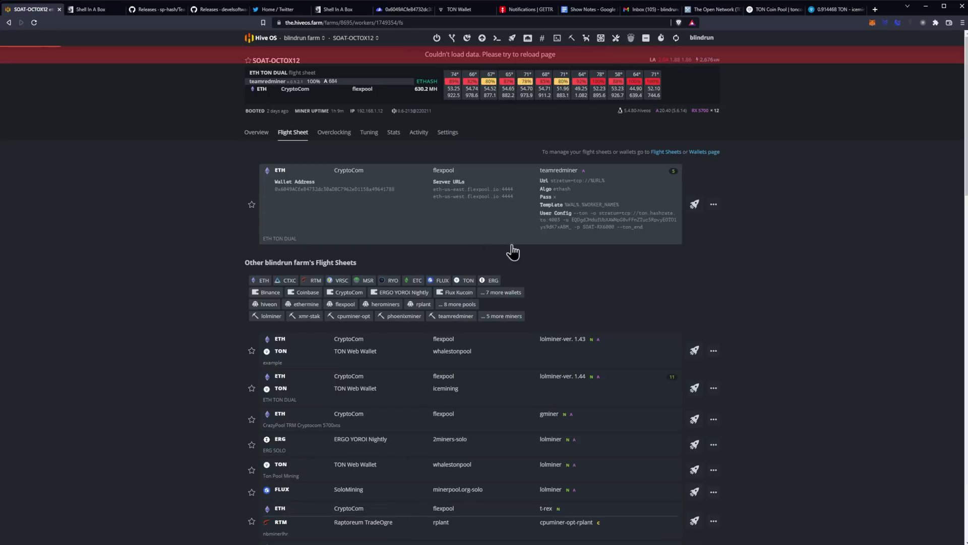
click(266, 134)
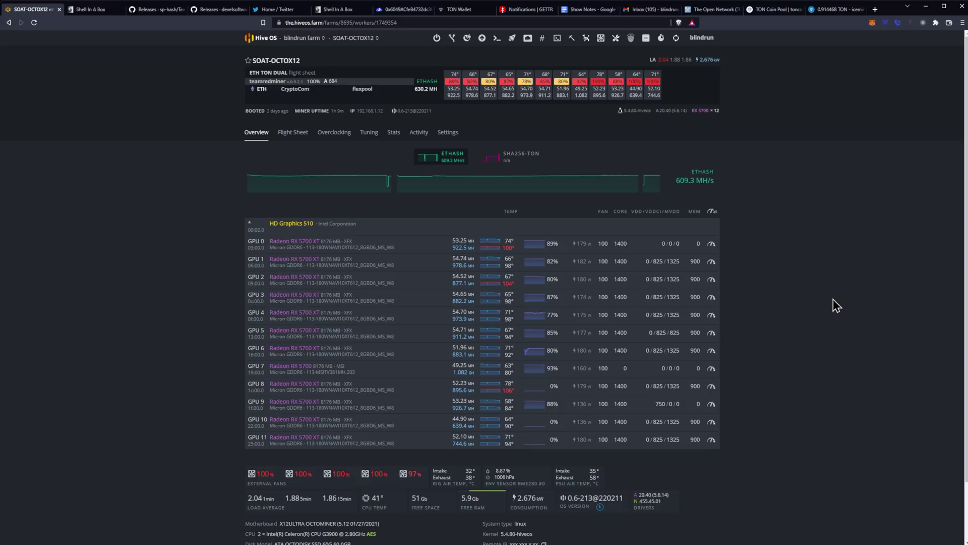
click(8, 23)
click(264, 39)
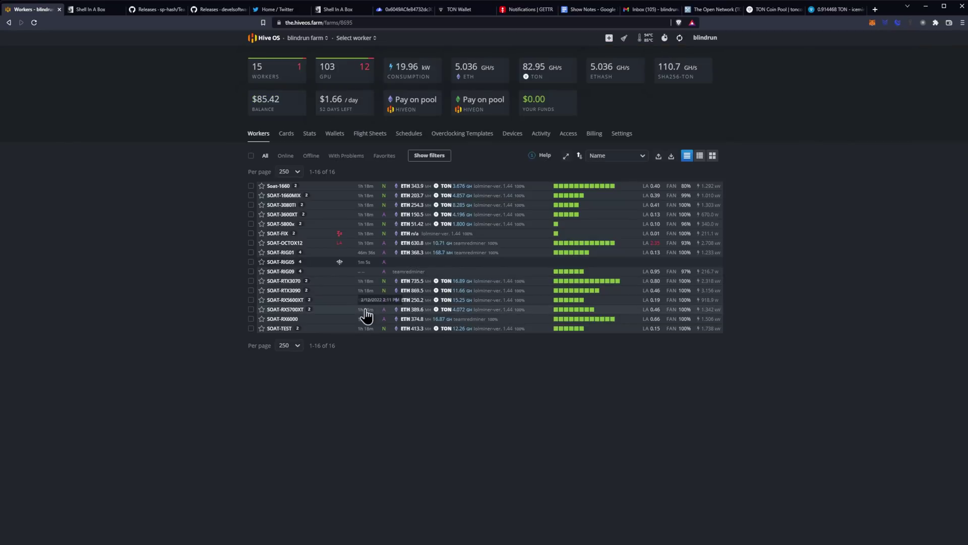
Step: Open SOAT-RX6000's worker page and view its ETH TON DUAL teamredminer flight sheet
click(283, 321)
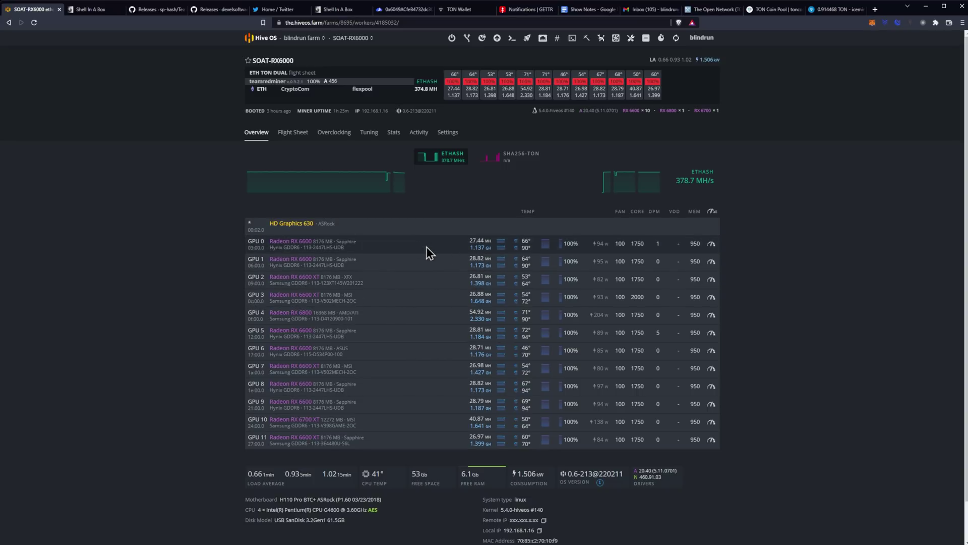
click(290, 136)
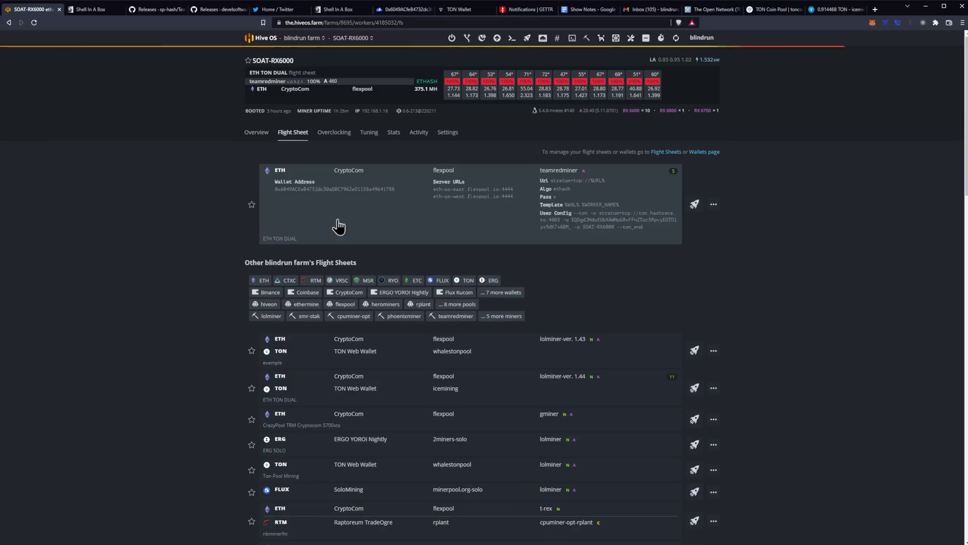
Step: Switch SOAT-RX6000 back to its Overview showing 375.1 MH ethash
click(255, 133)
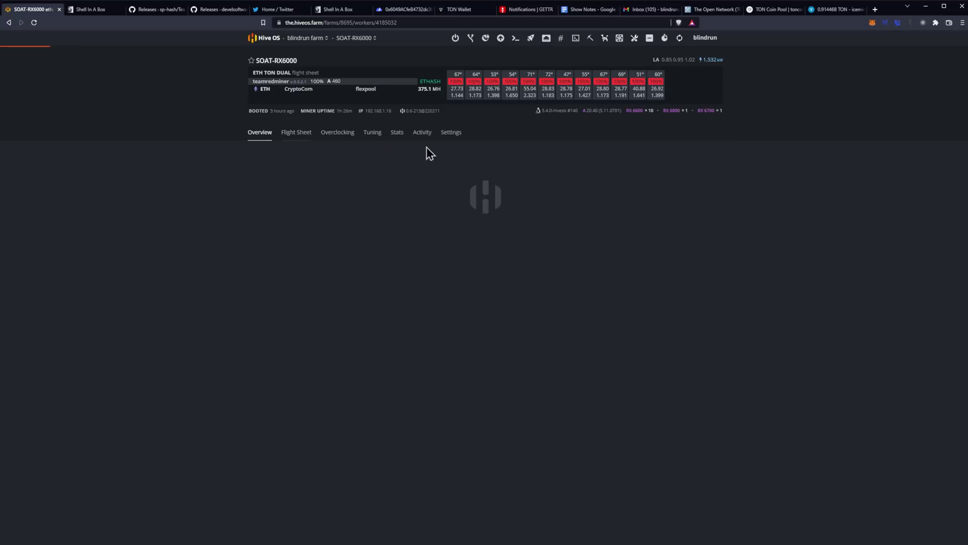